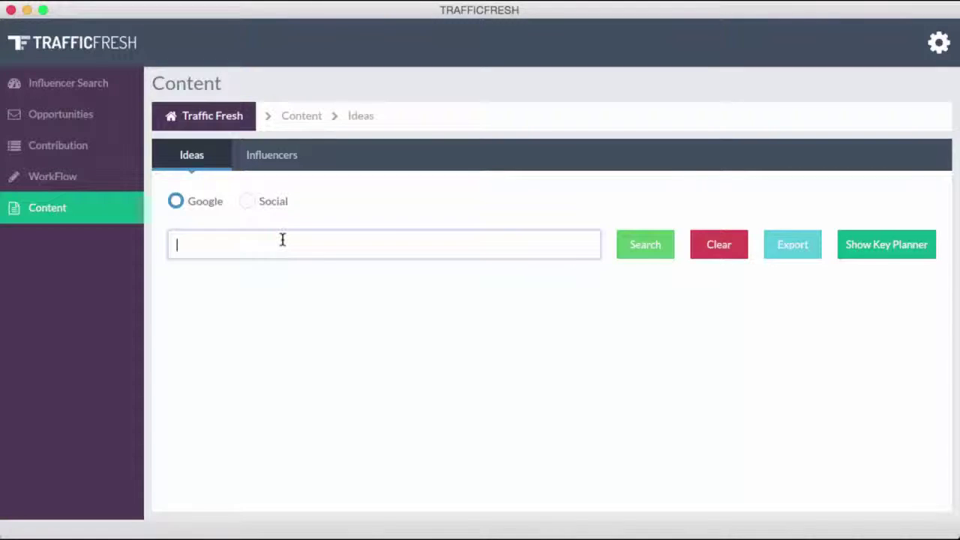
Run a keyword search for 'paleo diet', then a Social search for 'social media marketing'
{"action": "type", "text": "paleo diet"}
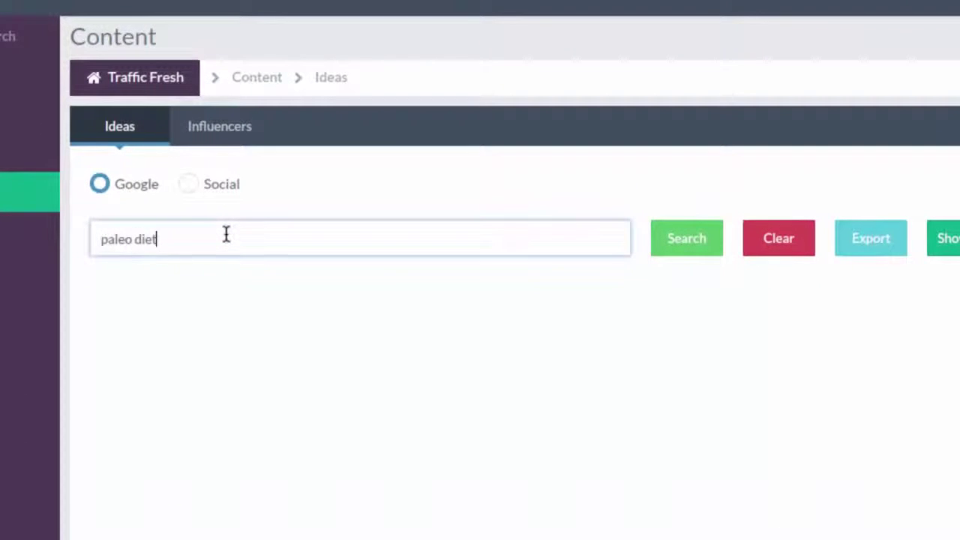
{"action": "left_click", "coordinate": [672, 245]}
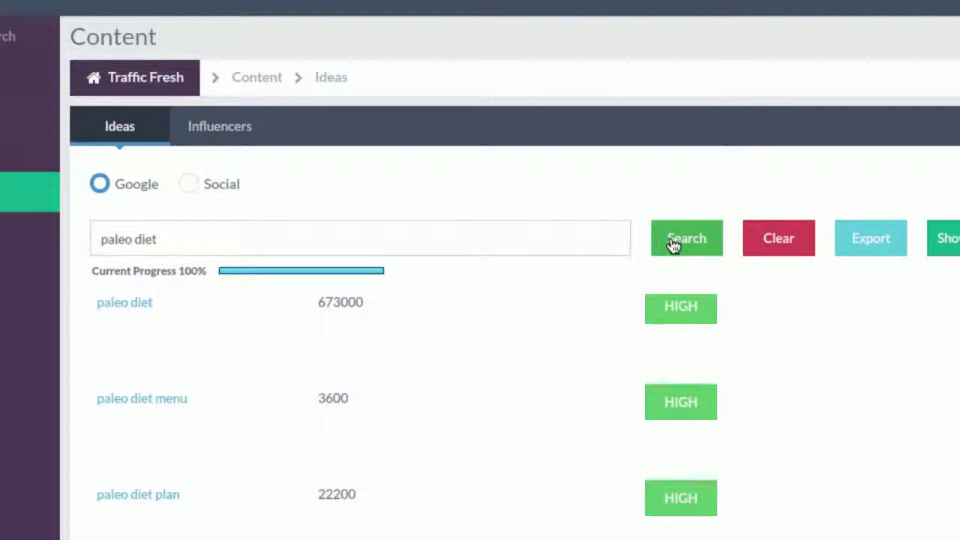
{"action": "left_click", "coordinate": [188, 184]}
{"action": "left_click", "coordinate": [168, 238]}
{"action": "type", "text": "social media marketing"}
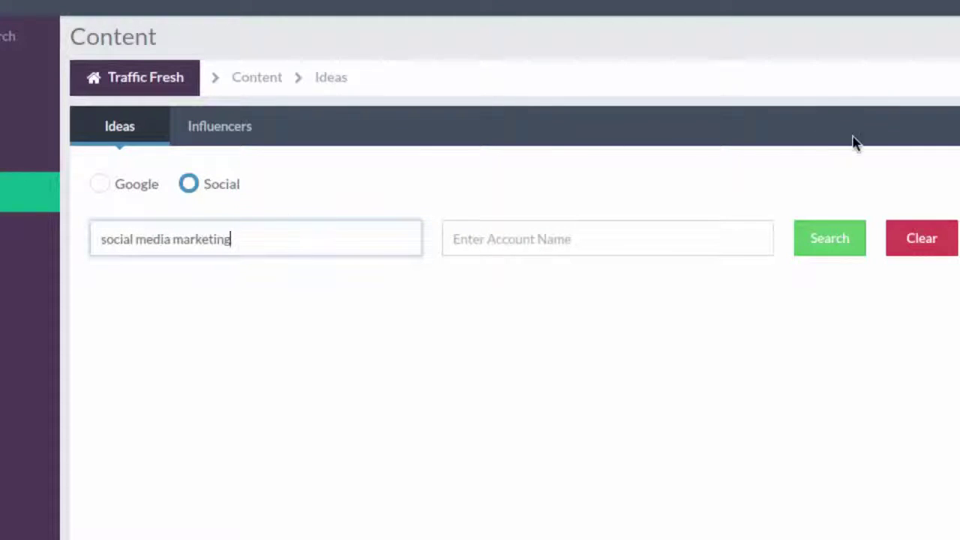
{"action": "left_click", "coordinate": [843, 238]}
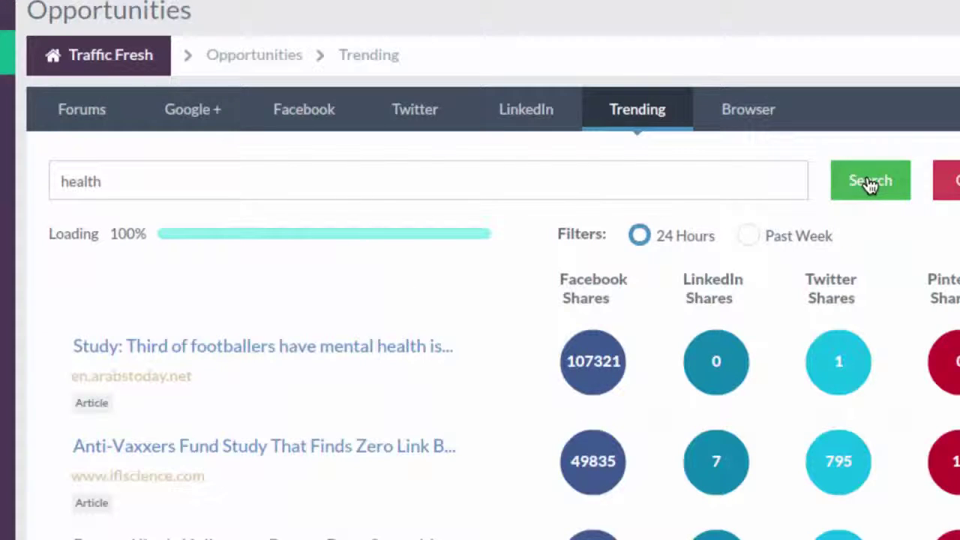
Scroll through the 24-hour trending 'health' articles and their Facebook, LinkedIn and Twitter share counts
{"action": "scroll", "coordinate": [516, 403], "scroll_direction": "down", "scroll_amount": 2}
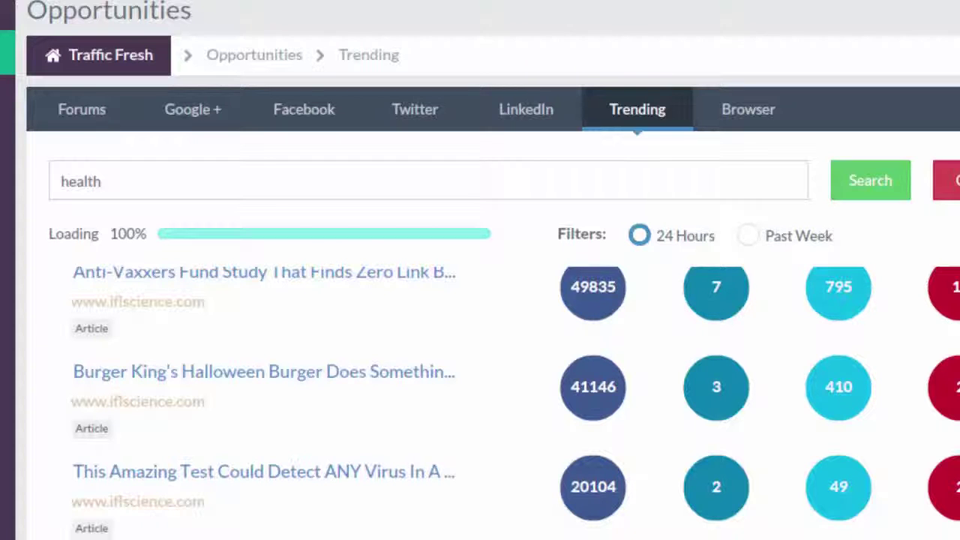
{"action": "scroll", "coordinate": [480, 398], "scroll_direction": "down", "scroll_amount": 1}
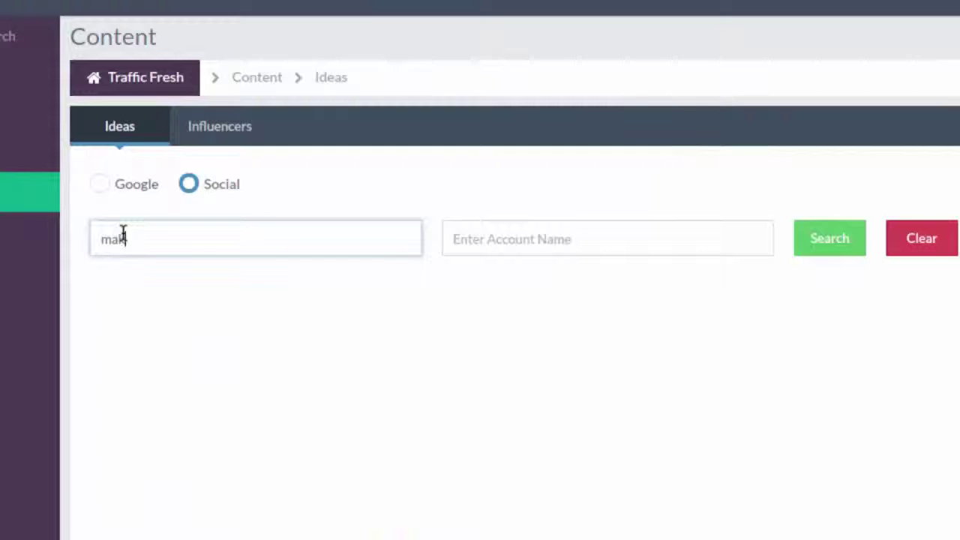
Search Social posts about 'marketing tools' limited to two named accounts, then scroll the tweets
{"action": "type", "text": "rketing tools"}
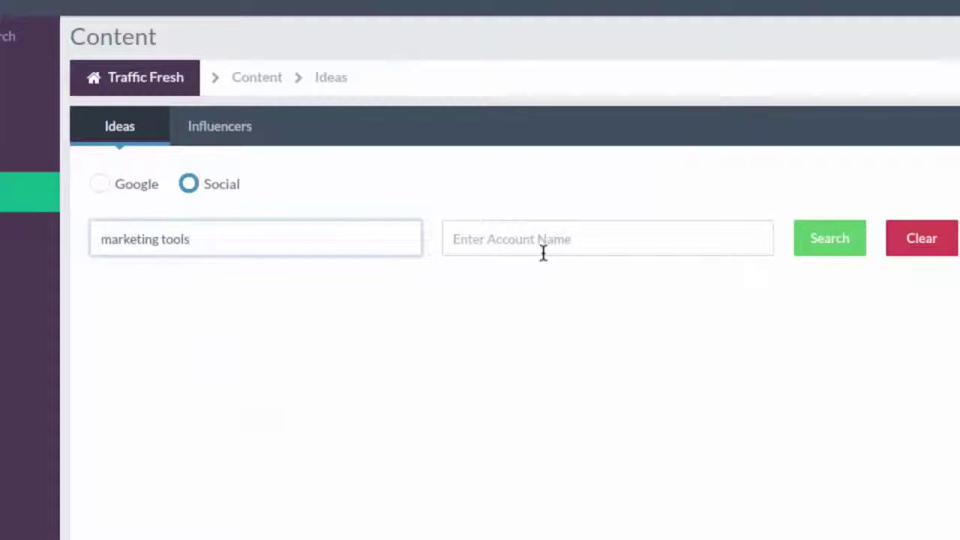
{"action": "left_click", "coordinate": [527, 239]}
{"action": "type", "text": "maris"}
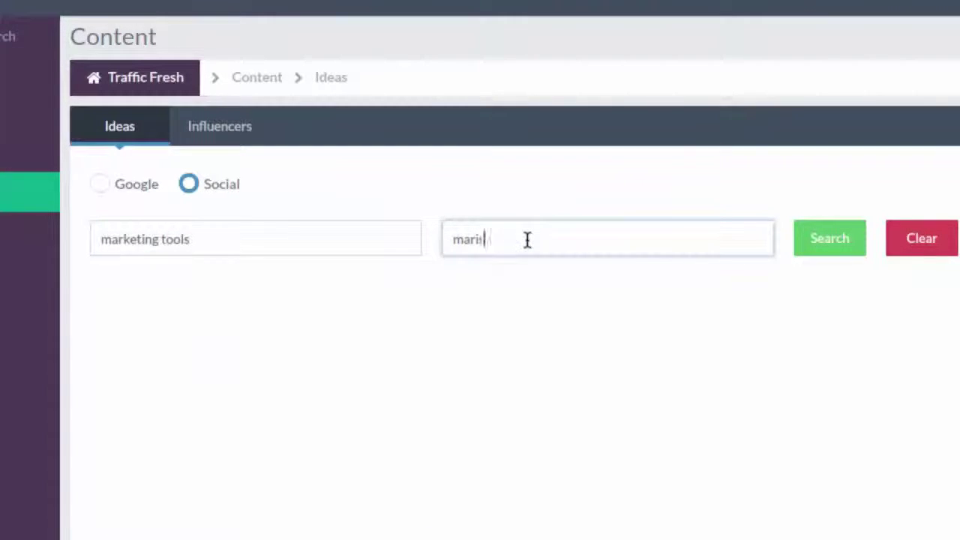
{"action": "type", "text": "mith, smexaminer"}
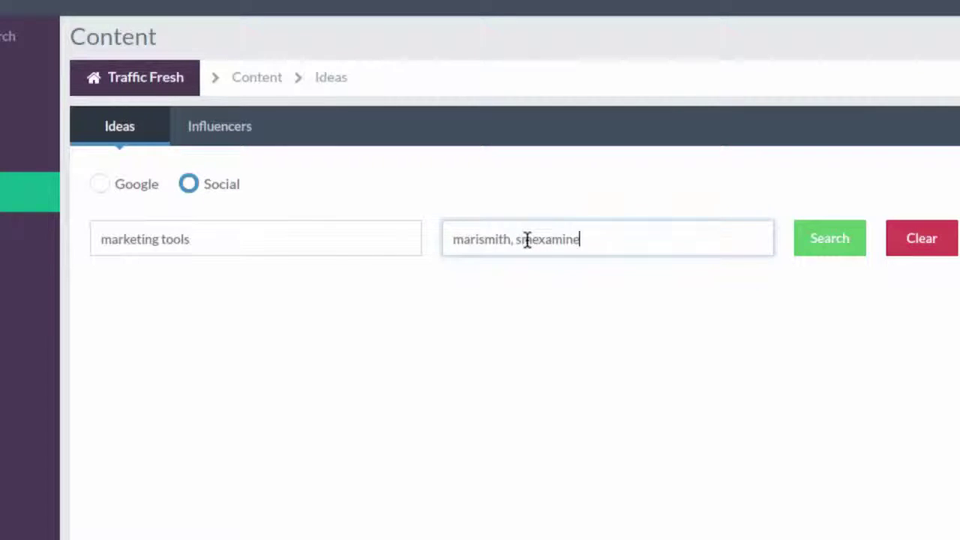
{"action": "left_click", "coordinate": [812, 256]}
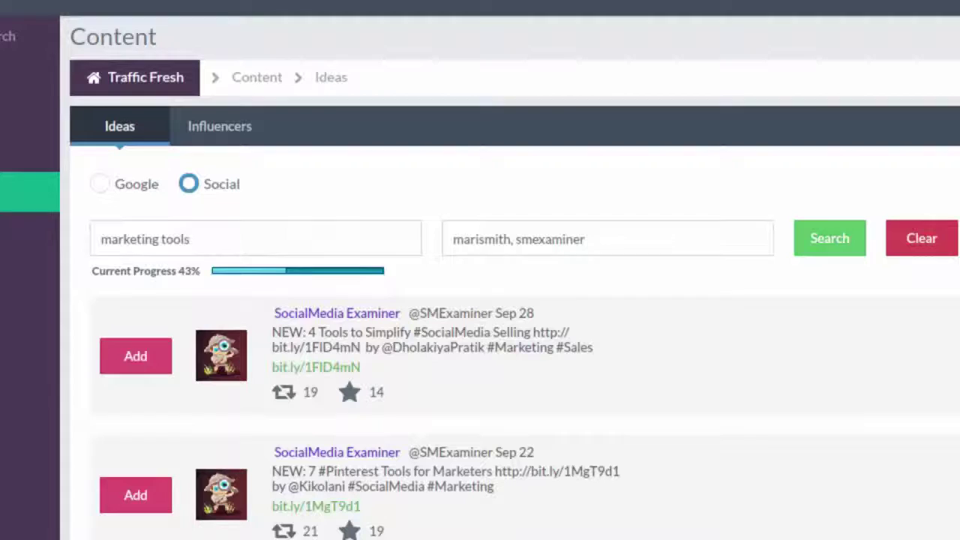
{"action": "scroll", "coordinate": [525, 413], "scroll_direction": "down", "scroll_amount": 5}
{"action": "scroll", "coordinate": [525, 413], "scroll_direction": "down", "scroll_amount": 15}
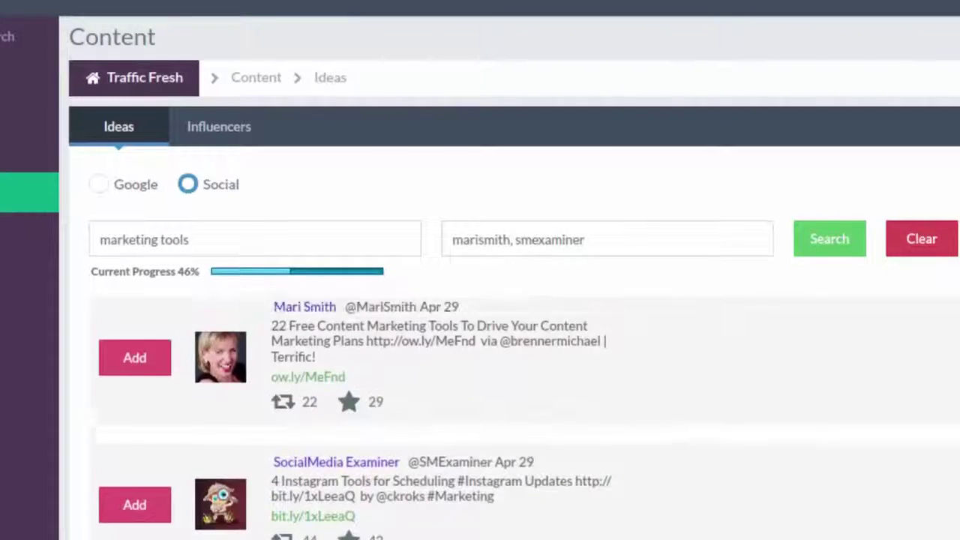
{"action": "scroll", "coordinate": [526, 413], "scroll_direction": "down", "scroll_amount": 8}
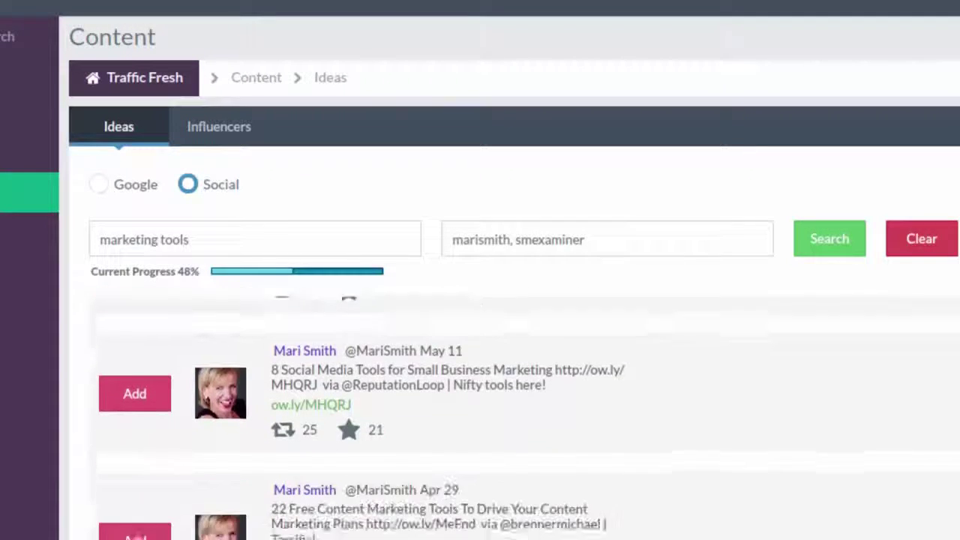
{"action": "scroll", "coordinate": [525, 420], "scroll_direction": "down", "scroll_amount": 5}
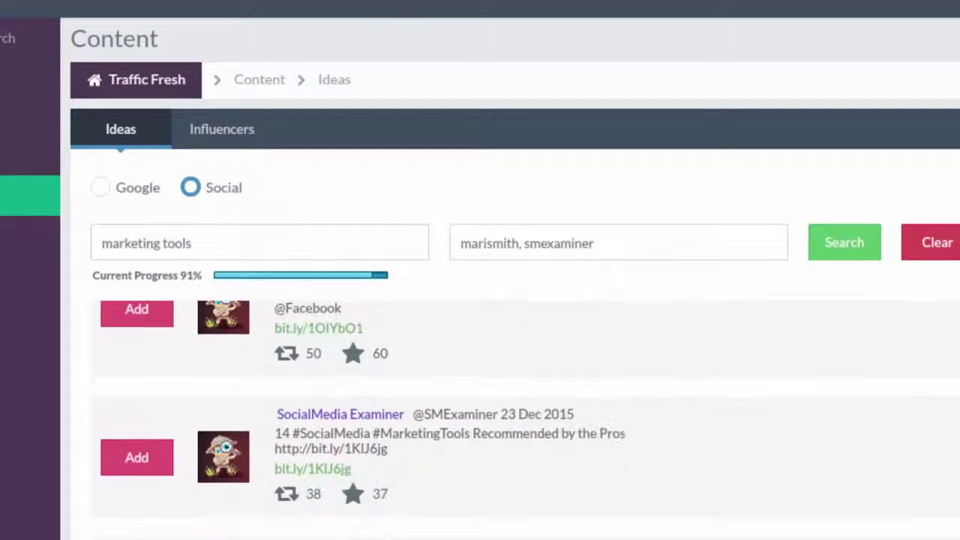
{"action": "scroll", "coordinate": [525, 421], "scroll_direction": "down", "scroll_amount": 3}
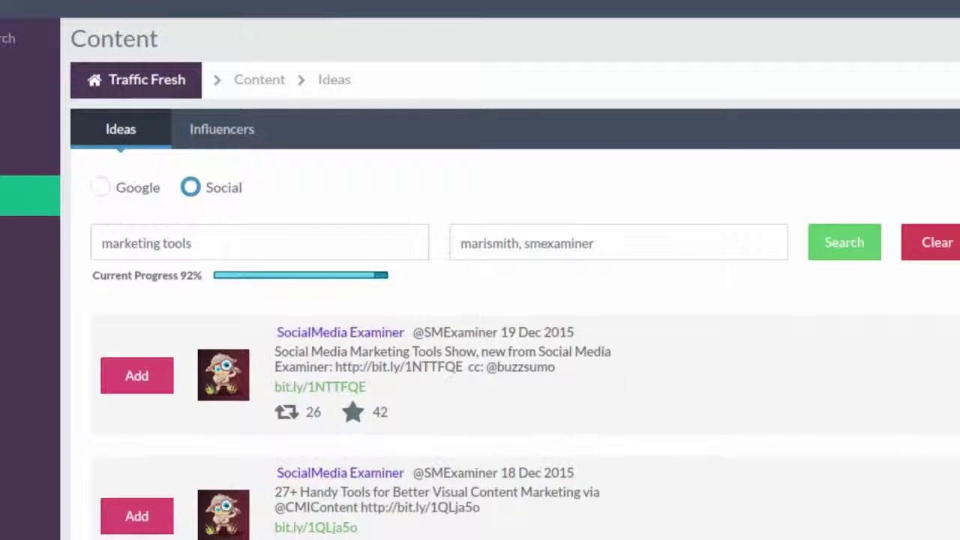
{"action": "scroll", "coordinate": [525, 420], "scroll_direction": "down", "scroll_amount": 1}
{"action": "scroll", "coordinate": [526, 420], "scroll_direction": "down", "scroll_amount": 6}
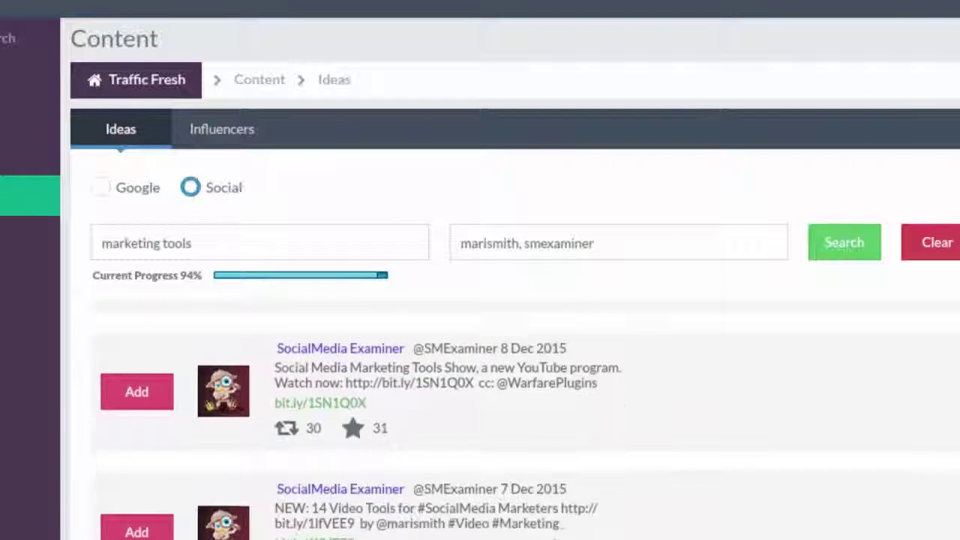
{"action": "scroll", "coordinate": [525, 420], "scroll_direction": "down", "scroll_amount": 8}
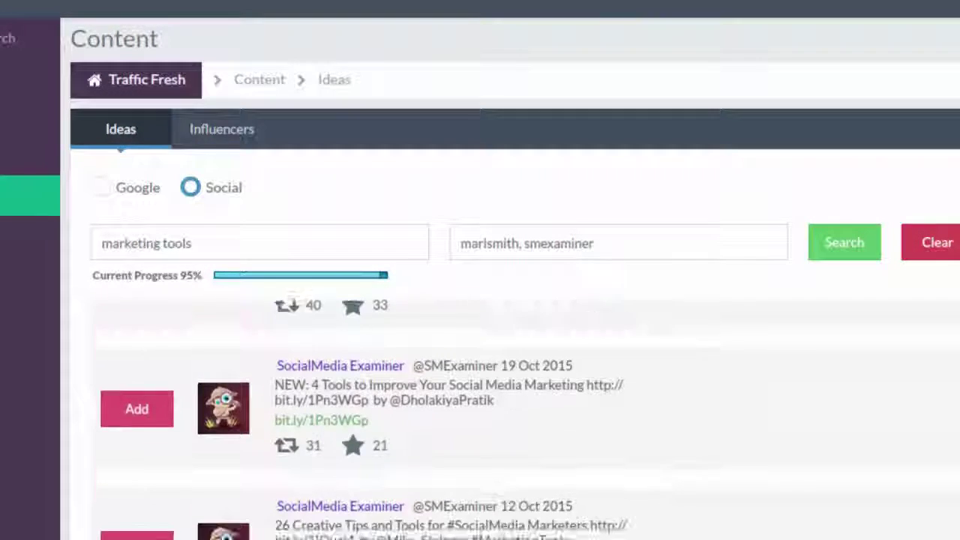
{"action": "scroll", "coordinate": [525, 420], "scroll_direction": "down", "scroll_amount": 2}
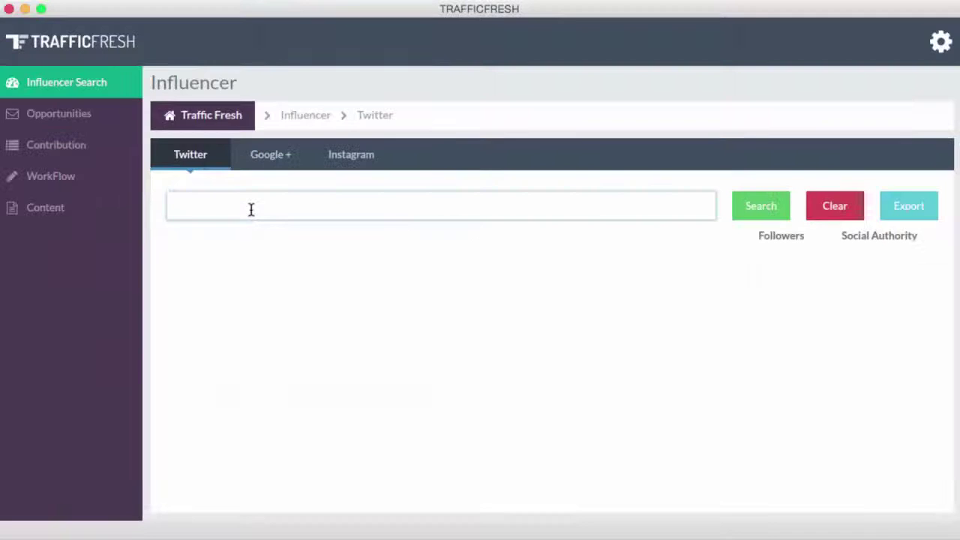
Find Twitter influencers for 'paleo diet' and review their follower counts and authority scores
{"action": "type", "text": "paleo diet"}
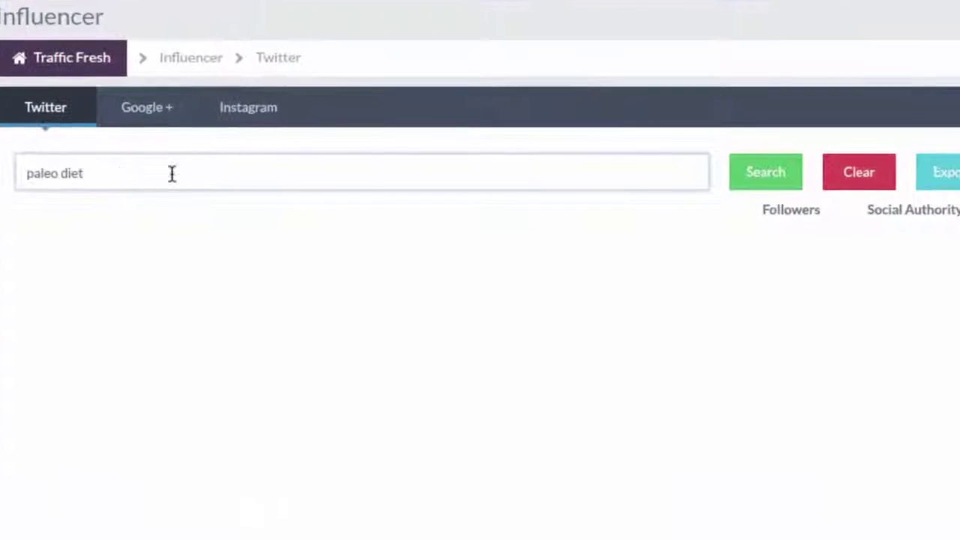
{"action": "left_click", "coordinate": [743, 175]}
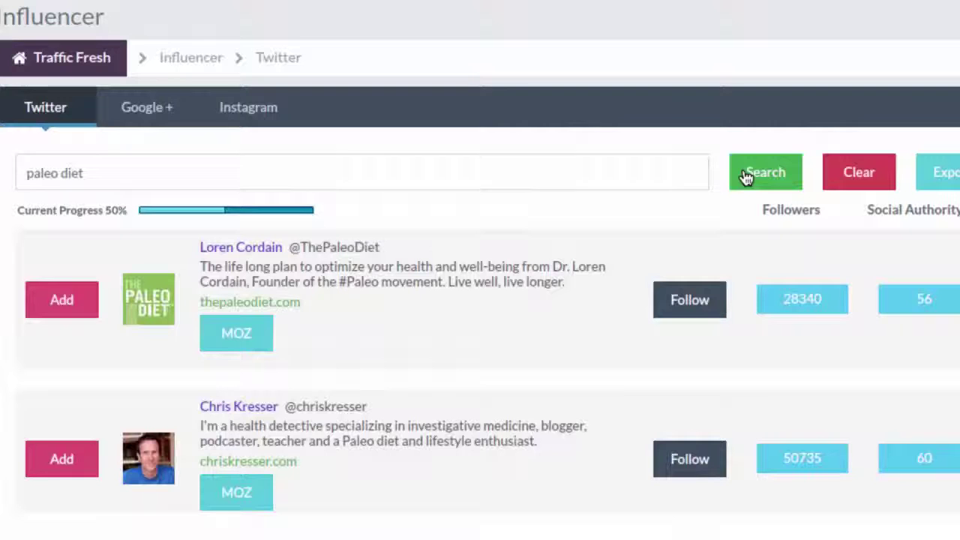
{"action": "scroll", "coordinate": [490, 372], "scroll_direction": "down", "scroll_amount": 5}
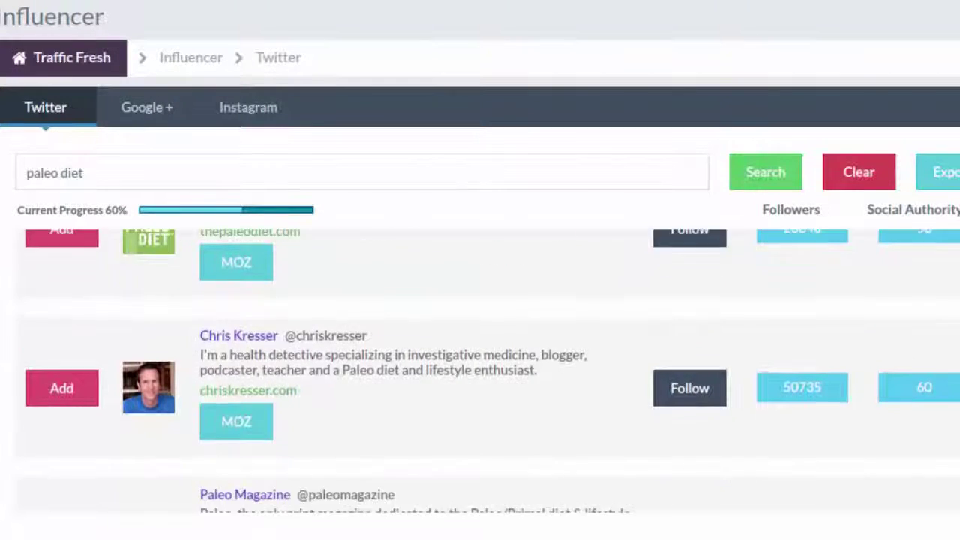
{"action": "scroll", "coordinate": [489, 372], "scroll_direction": "up", "scroll_amount": 5}
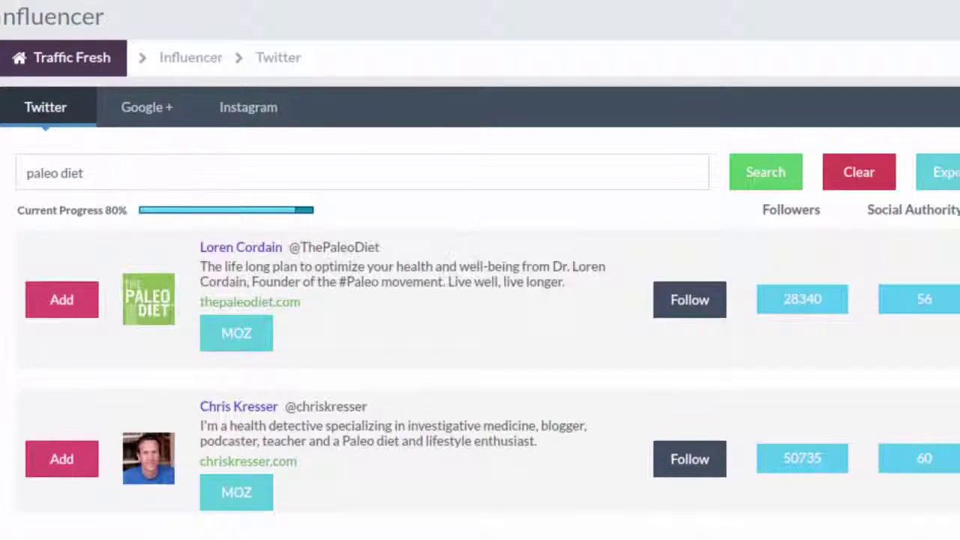
{"action": "scroll", "coordinate": [488, 372], "scroll_direction": "down", "scroll_amount": 5}
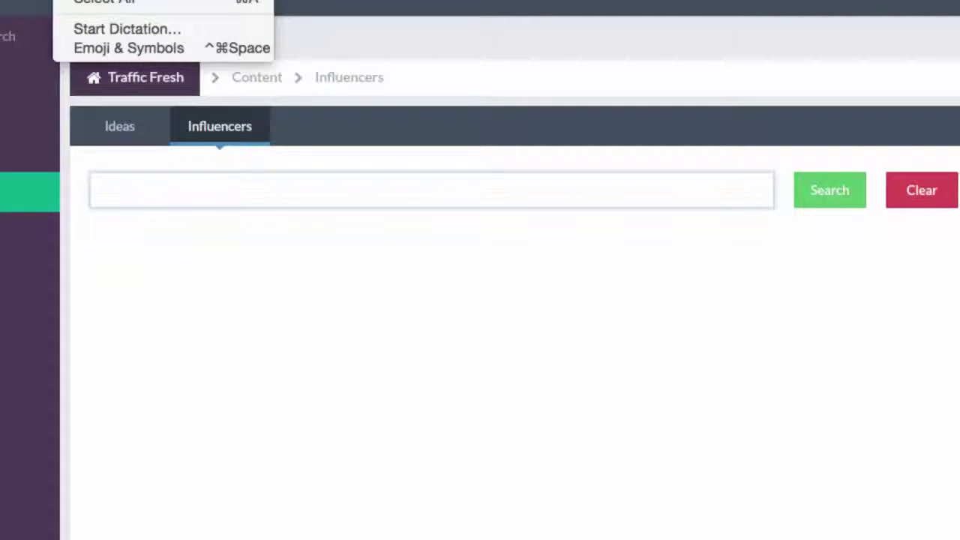
Search influencers by the pasted Forbes 2016 content marketing trends article URL and review who shared it
{"action": "type", "text": "http://www.forbes.com/sites/jaysondemers/2015/10/01/the-top-7-content-marketing-trends-that-will-dominate-2016/"}
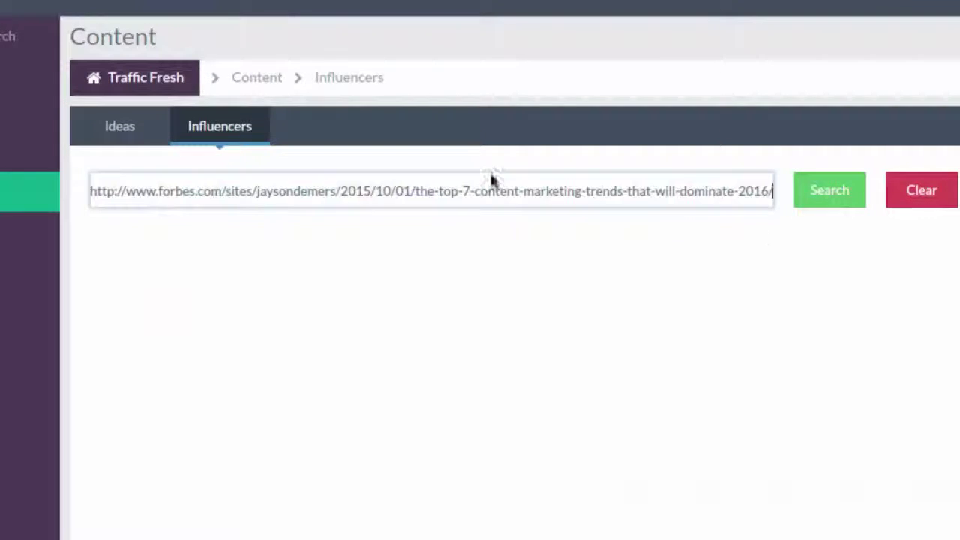
{"action": "left_click", "coordinate": [832, 189]}
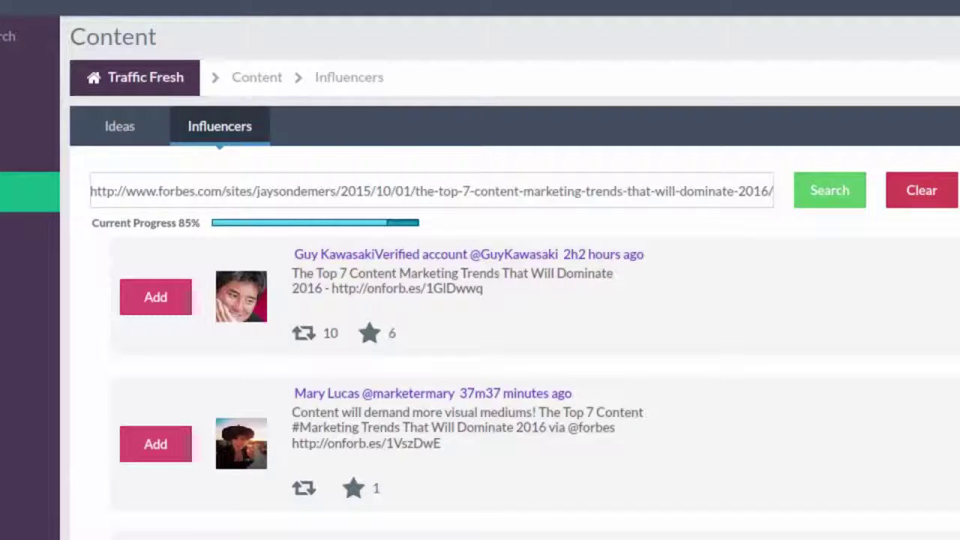
{"action": "scroll", "coordinate": [525, 375], "scroll_direction": "down", "scroll_amount": 5}
{"action": "scroll", "coordinate": [526, 386], "scroll_direction": "down", "scroll_amount": 6}
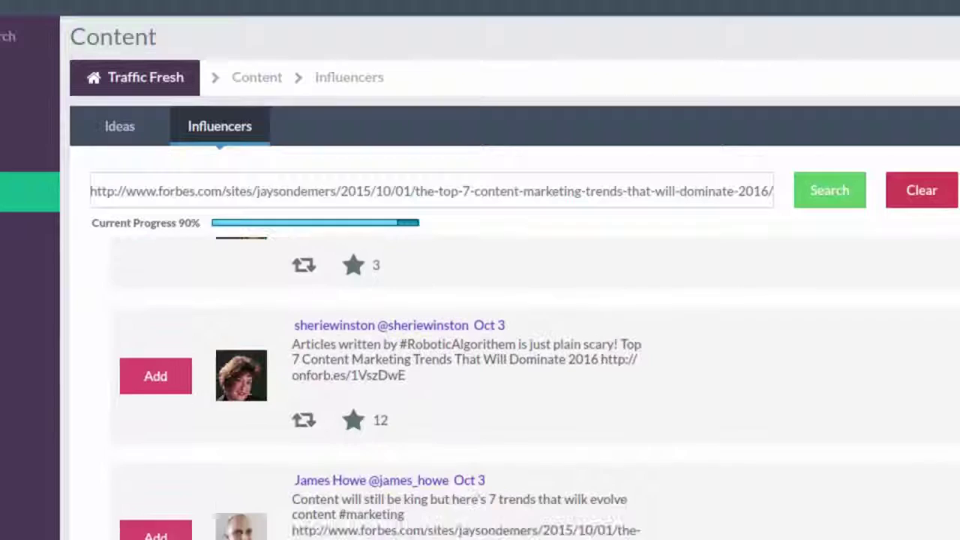
{"action": "scroll", "coordinate": [525, 390], "scroll_direction": "down", "scroll_amount": 6}
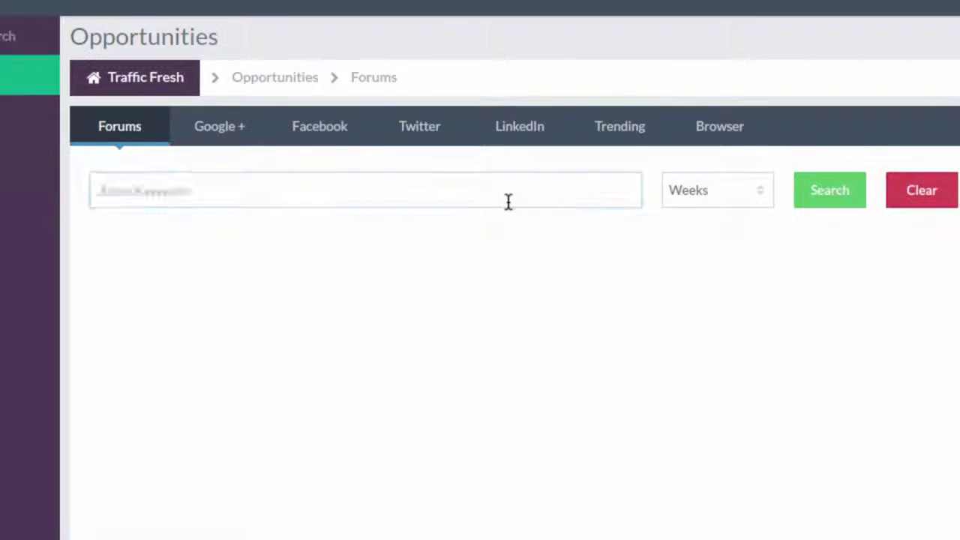
Search forum opportunities for 'marketing', review the listed forums, then switch to Google+
{"action": "left_click", "coordinate": [508, 201]}
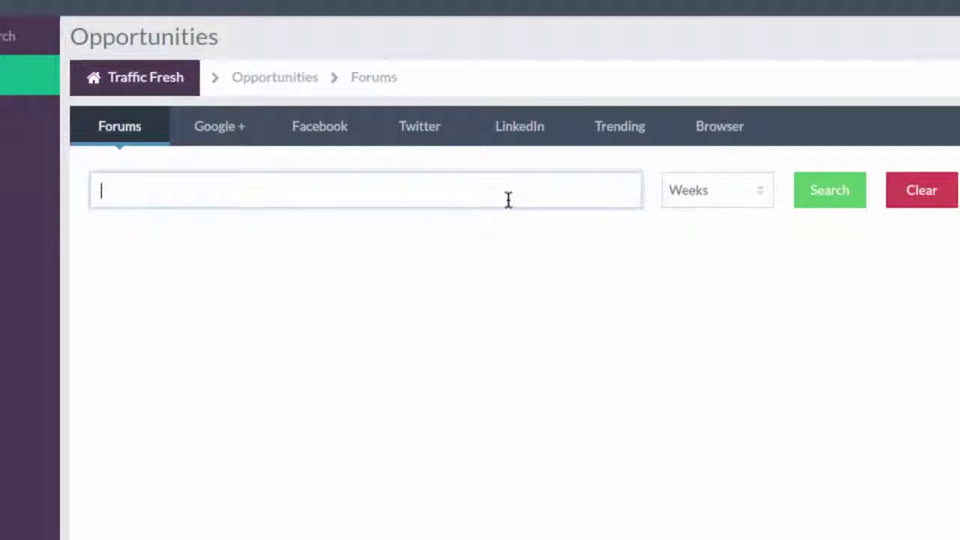
{"action": "type", "text": "marketing"}
{"action": "left_click", "coordinate": [817, 207]}
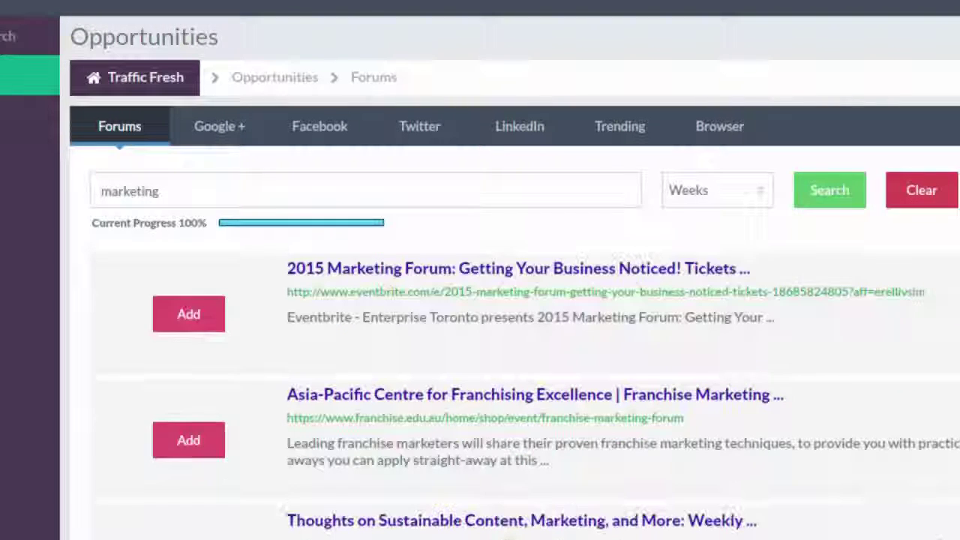
{"action": "scroll", "coordinate": [526, 390], "scroll_direction": "down", "scroll_amount": 1}
{"action": "scroll", "coordinate": [525, 391], "scroll_direction": "up", "scroll_amount": 4}
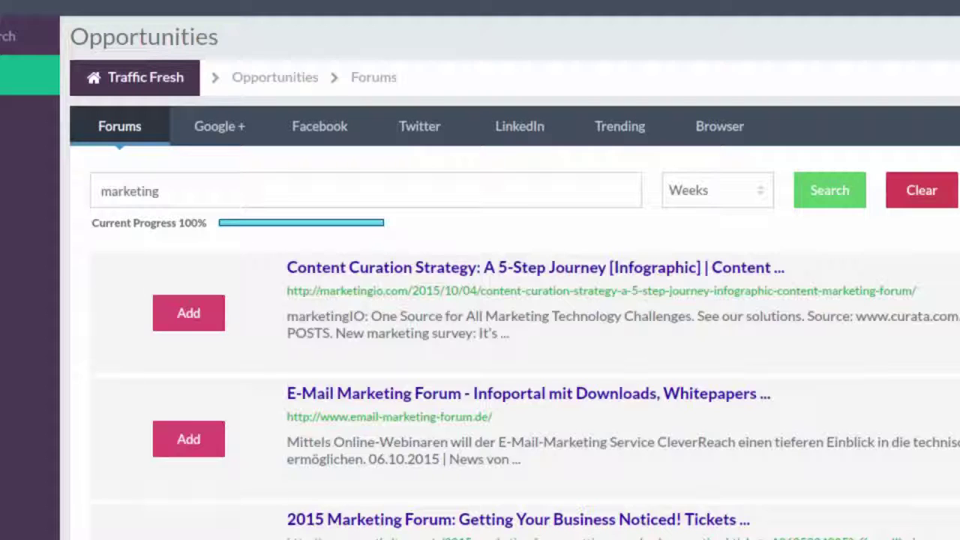
{"action": "scroll", "coordinate": [526, 375], "scroll_direction": "up", "scroll_amount": 2}
{"action": "left_click", "coordinate": [219, 126]}
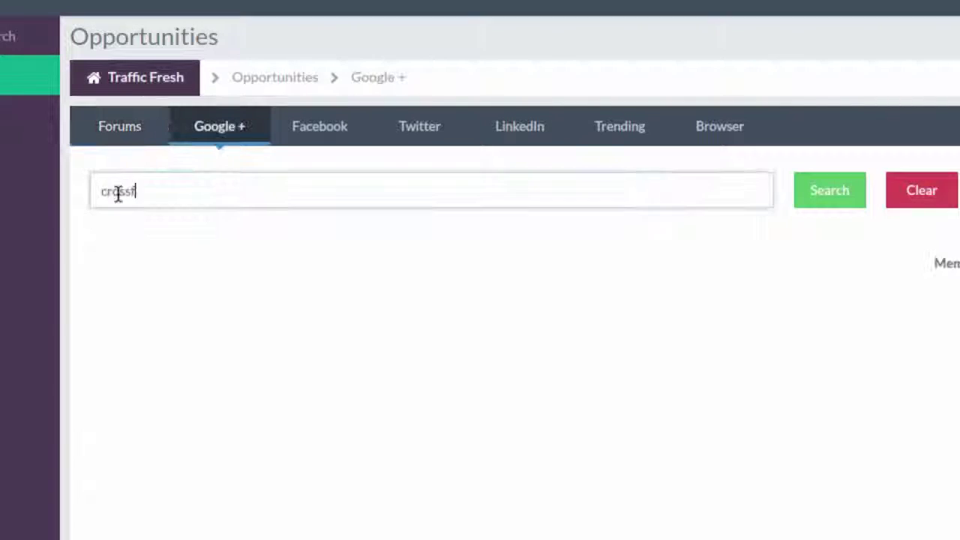
Search Google+ communities for 'crossfit', then run the LinkedIn search for 'marketing'
{"action": "left_click", "coordinate": [836, 193]}
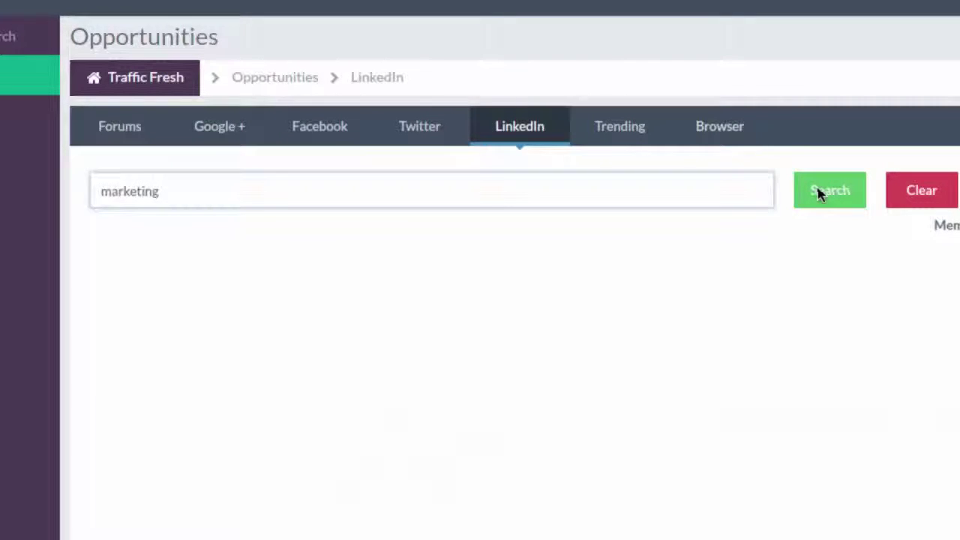
{"action": "left_click", "coordinate": [829, 199]}
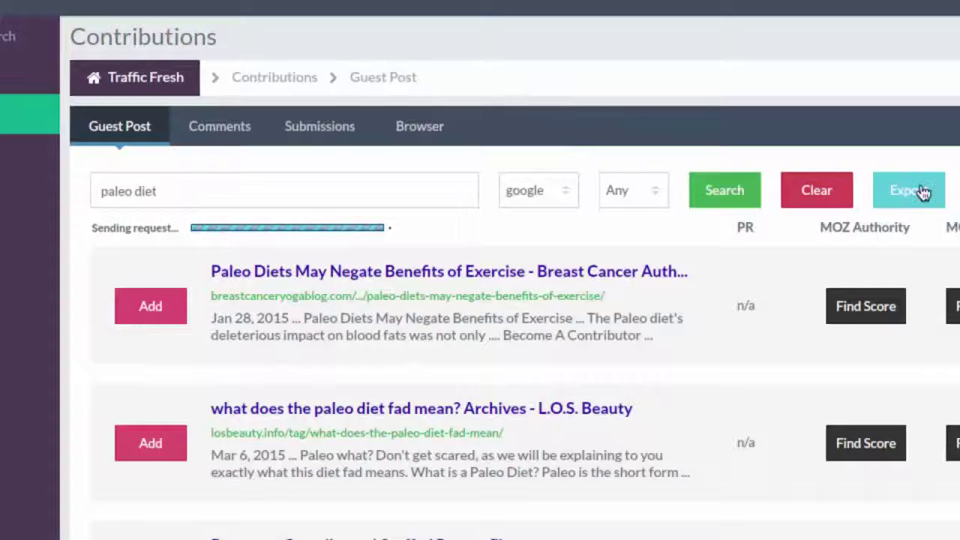
Search 'paleo diet' comment opportunities filtered to Do Follow and General sites
{"action": "scroll", "coordinate": [481, 390], "scroll_direction": "down", "scroll_amount": 2}
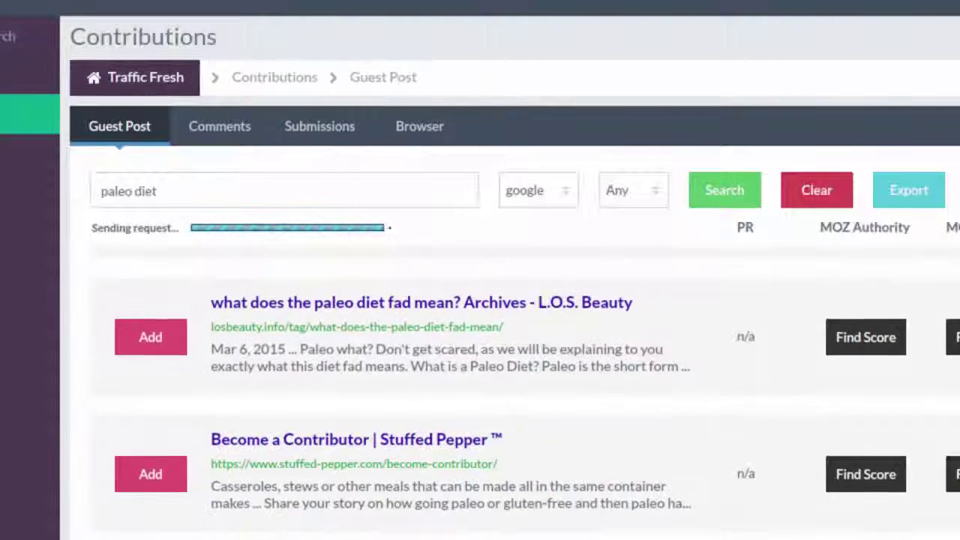
{"action": "scroll", "coordinate": [480, 390], "scroll_direction": "down", "scroll_amount": 1}
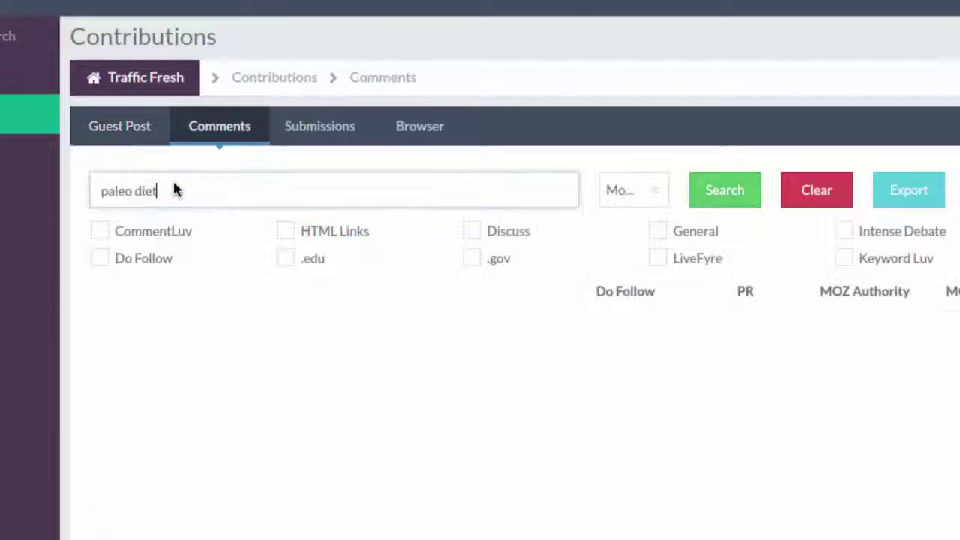
{"action": "left_click", "coordinate": [99, 258]}
{"action": "left_click", "coordinate": [655, 229]}
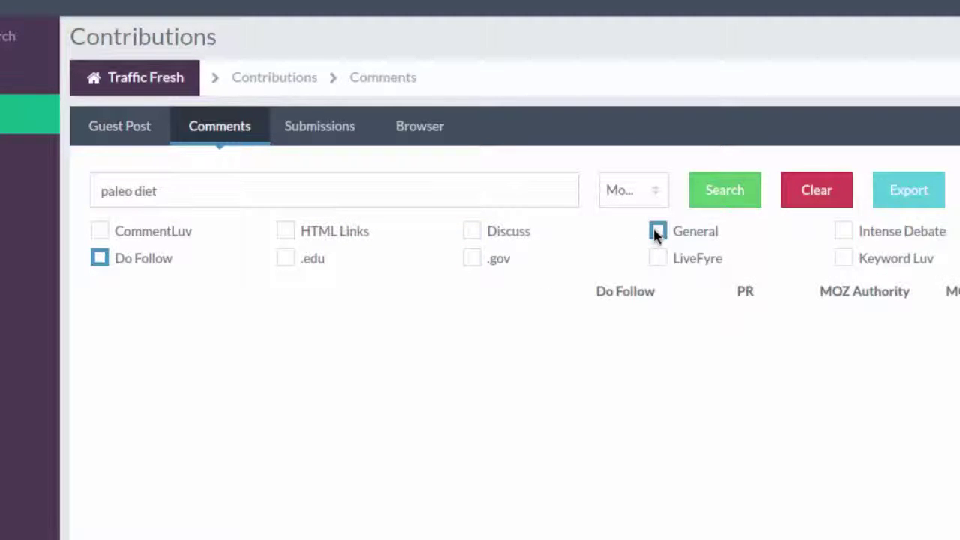
{"action": "left_click", "coordinate": [706, 204]}
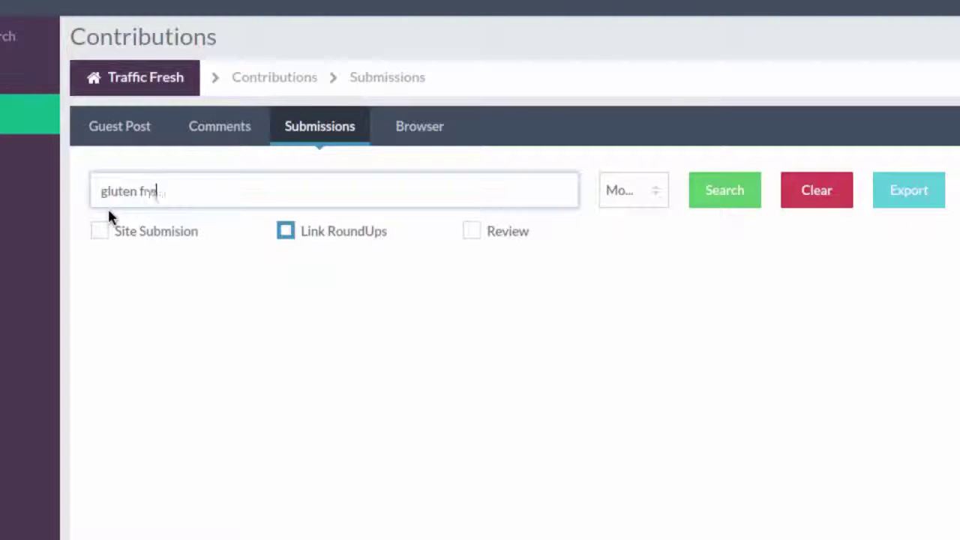
Run the Link RoundUps submission search for 'gluten free' and dismiss the Process Complete notice
{"action": "type", "text": "en free"}
{"action": "left_click", "coordinate": [713, 174]}
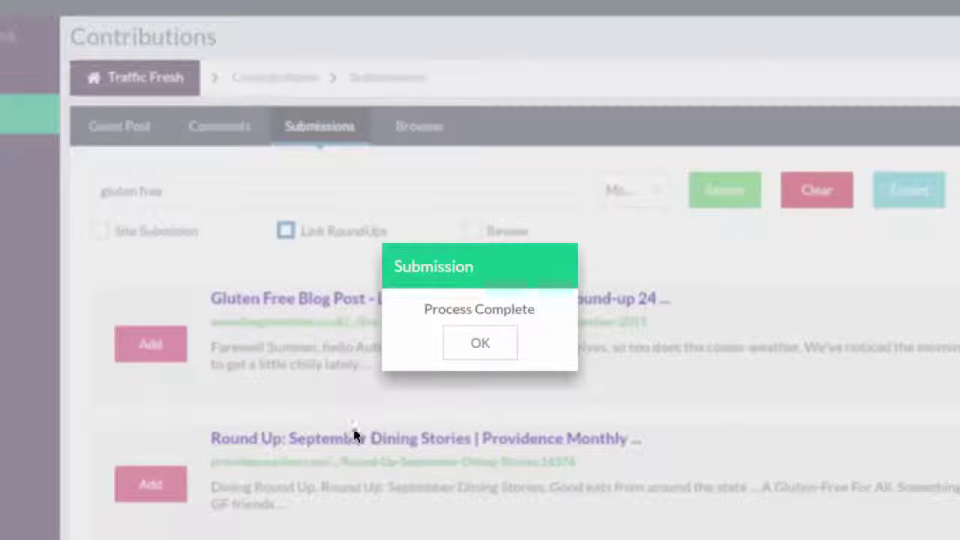
{"action": "left_click", "coordinate": [458, 342]}
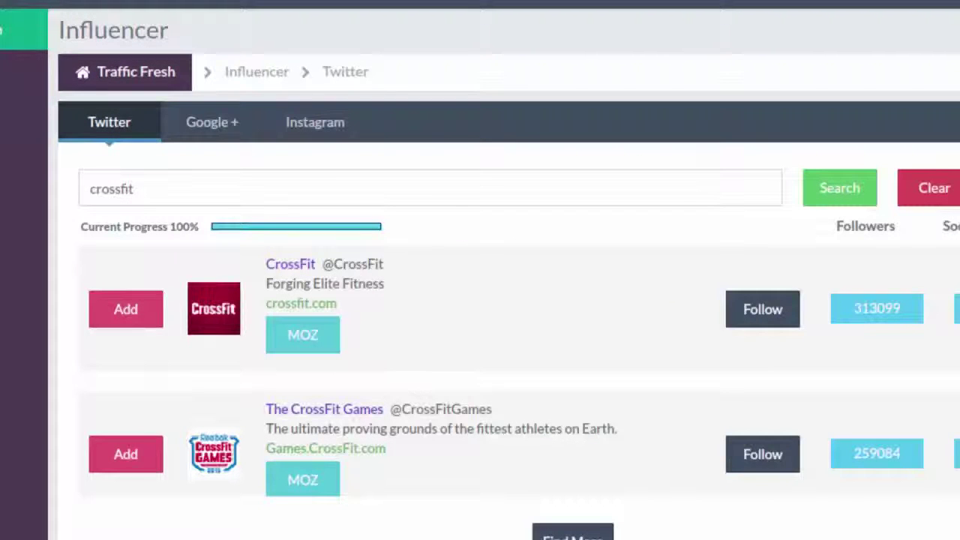
Save Reebok CrossFit ONE to the Influencers A1 workflow list and check the list's entries
{"action": "scroll", "coordinate": [250, 311], "scroll_direction": "down", "scroll_amount": 3}
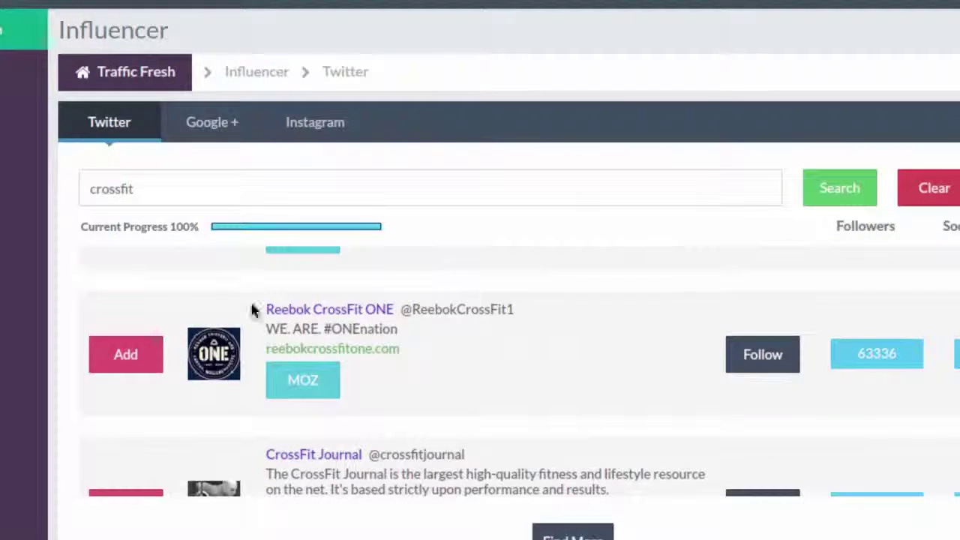
{"action": "left_click", "coordinate": [122, 357]}
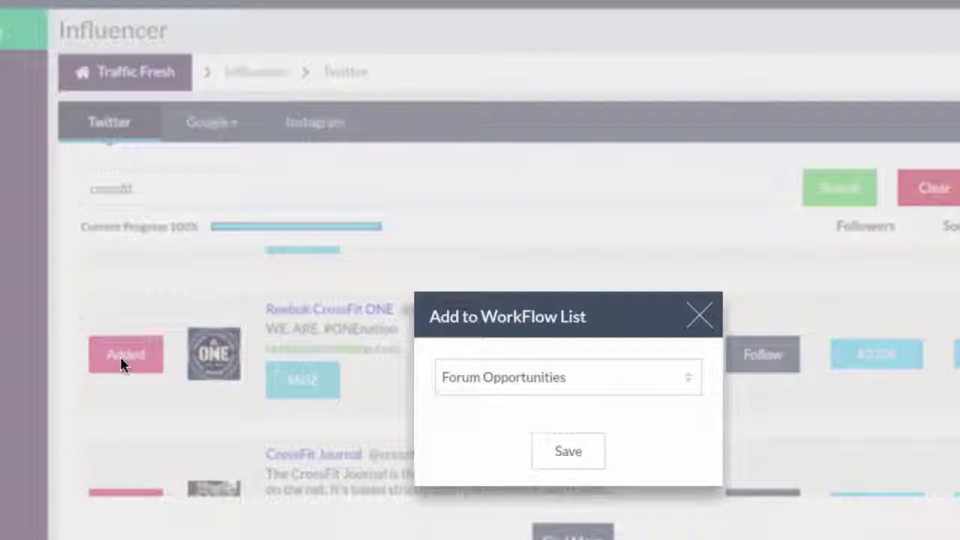
{"action": "left_click", "coordinate": [637, 371]}
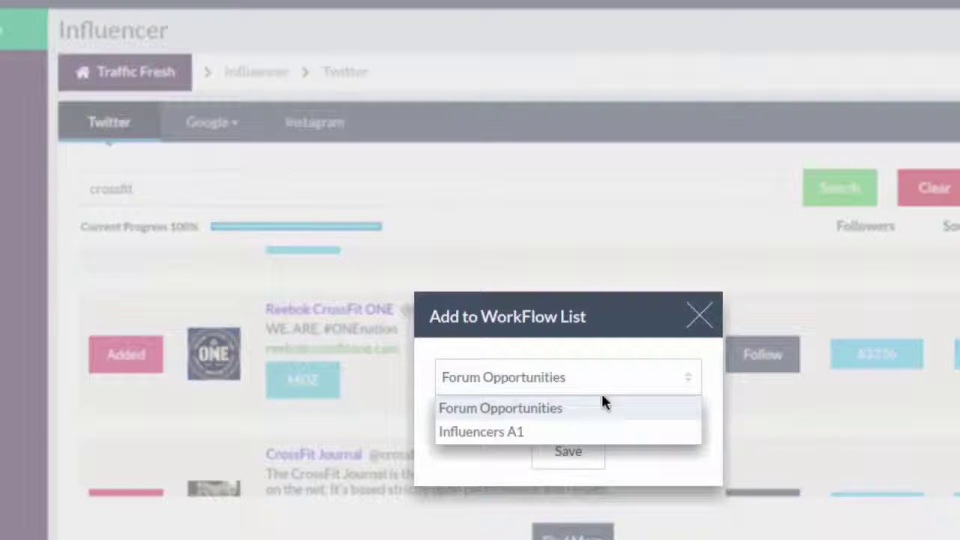
{"action": "left_click", "coordinate": [548, 437]}
{"action": "left_click", "coordinate": [555, 447]}
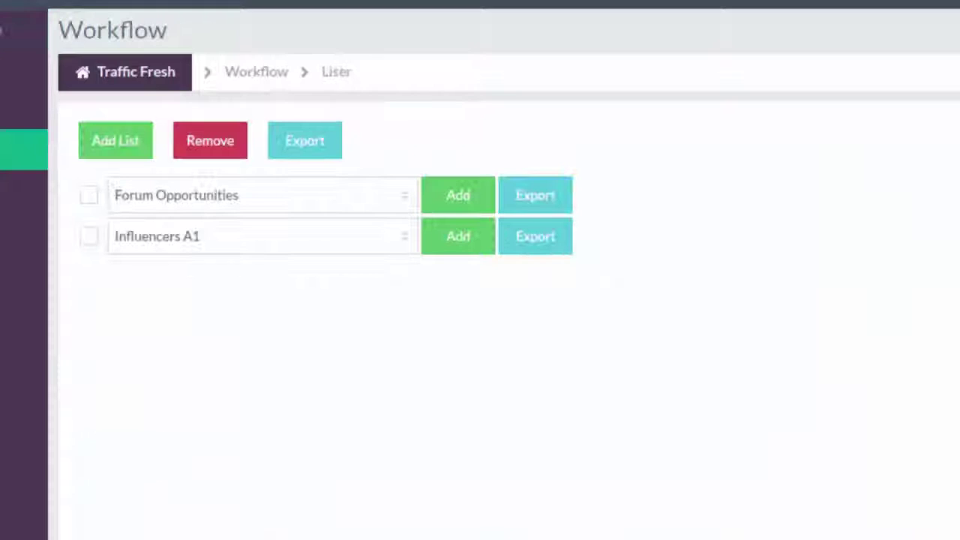
{"action": "left_click", "coordinate": [404, 238]}
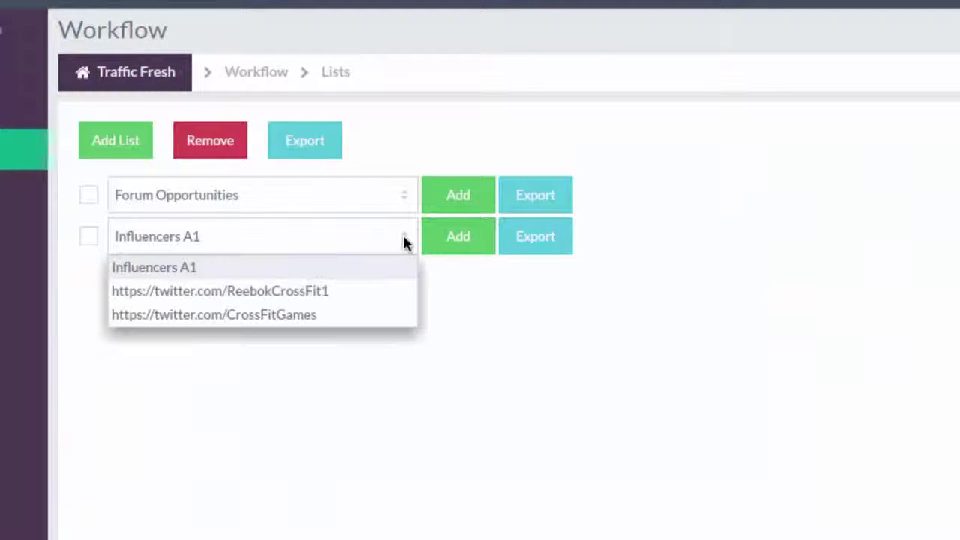
{"action": "left_click", "coordinate": [515, 331]}
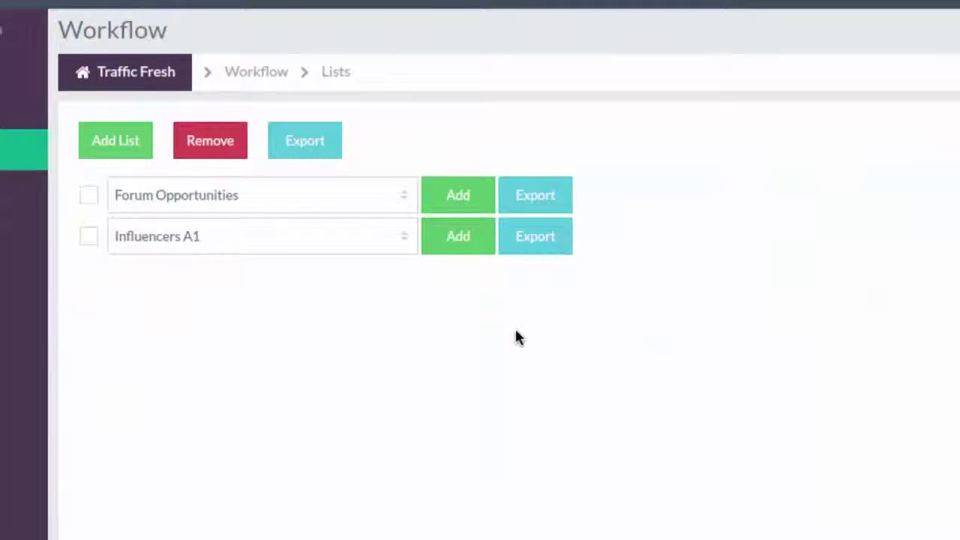